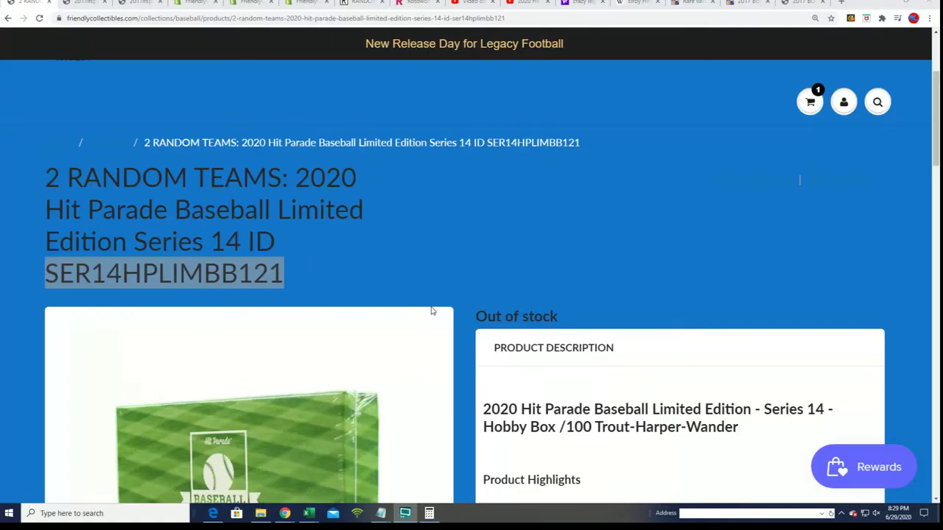
click(381, 513)
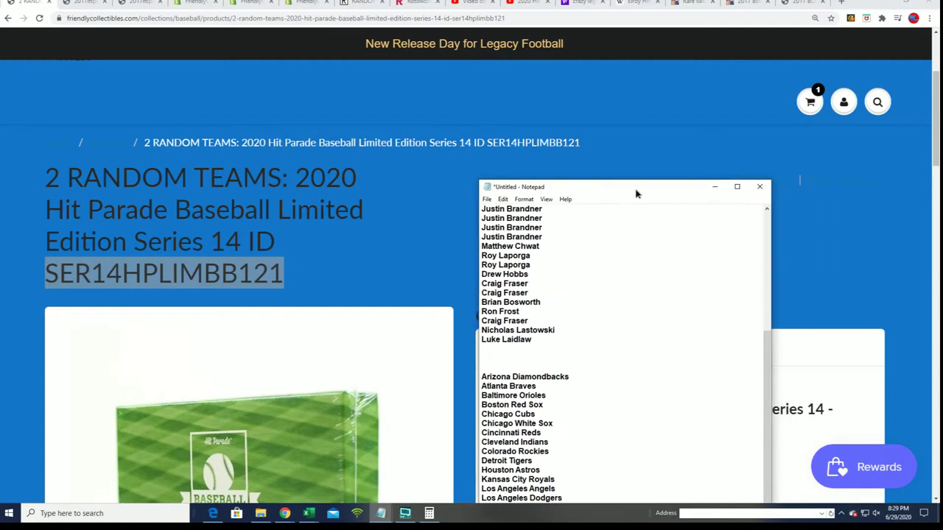
drag(640, 186, 496, 186)
click(342, 341)
key(ctrl+v)
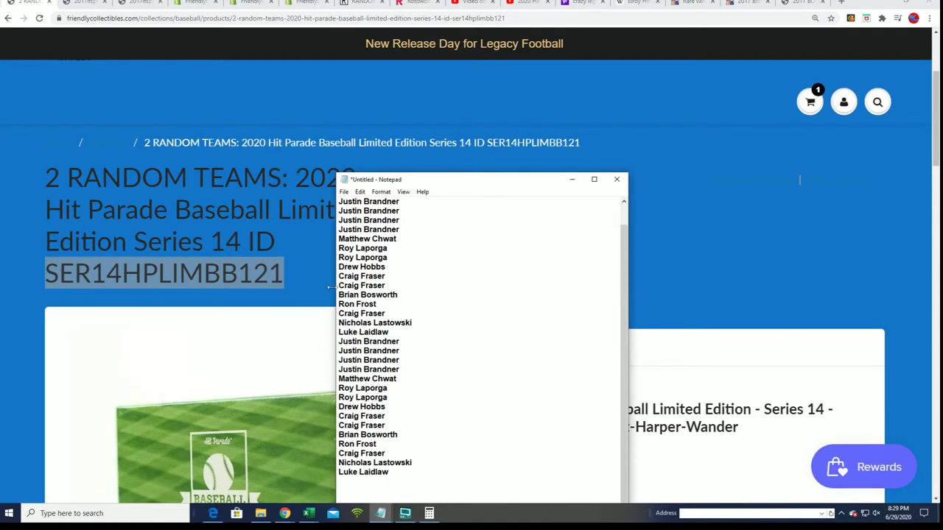
Select the product ID on the 2 RANDOM TEAMS title line, then return to the owner names list.
scroll(408, 270, up, 1)
shift+click(343, 211)
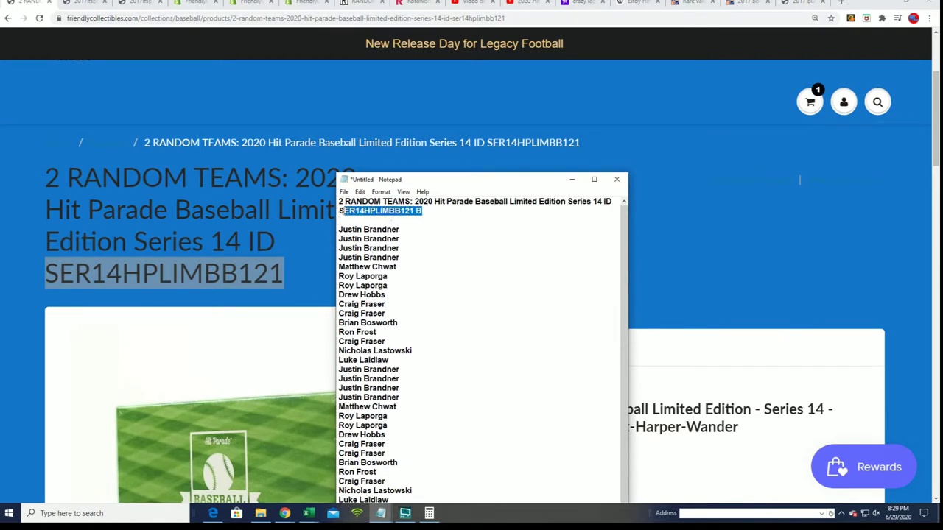
drag(425, 213, 339, 213)
click(339, 220)
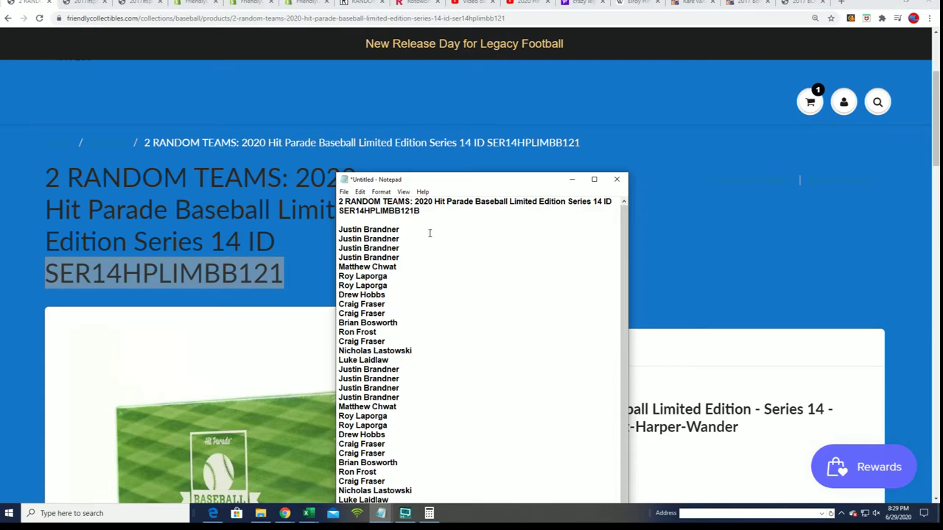
click(421, 236)
click(525, 3)
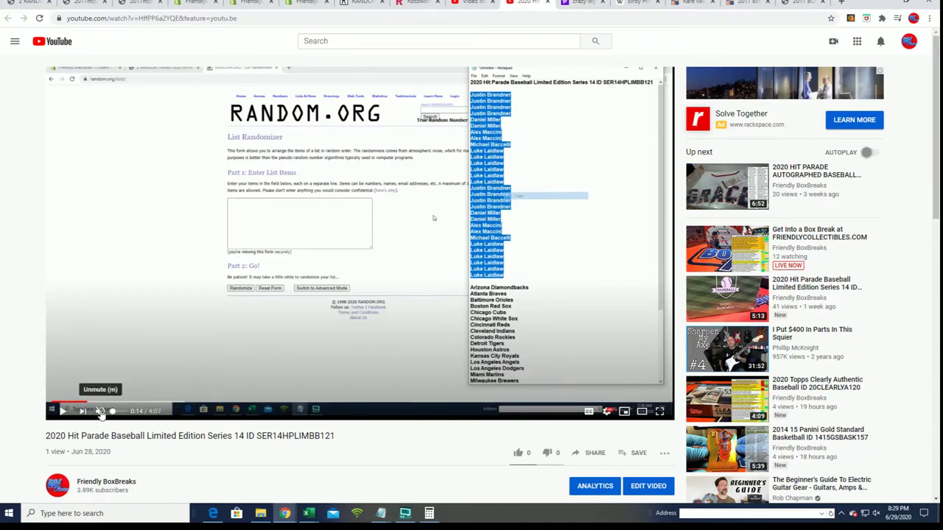
mouse_move(336, 436)
mouse_down()
mouse_move(237, 436)
mouse_move(257, 436)
mouse_up()
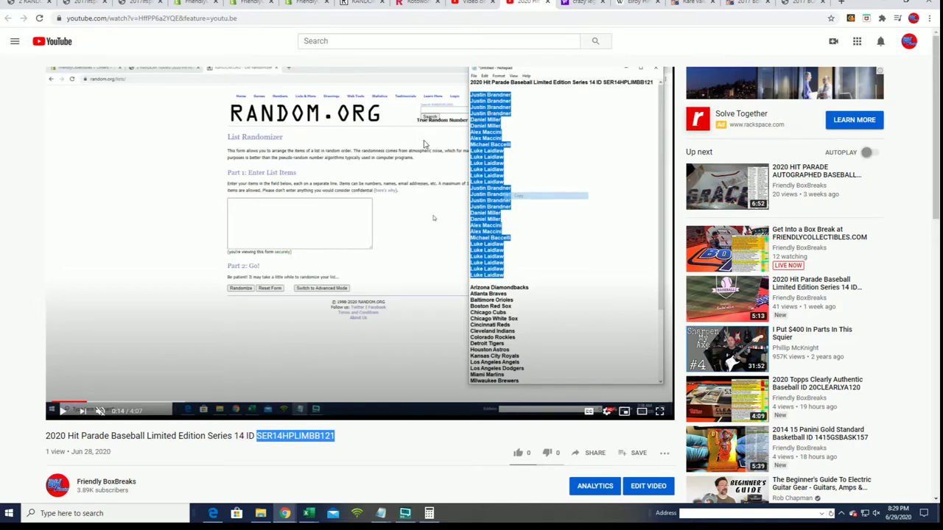
click(340, 464)
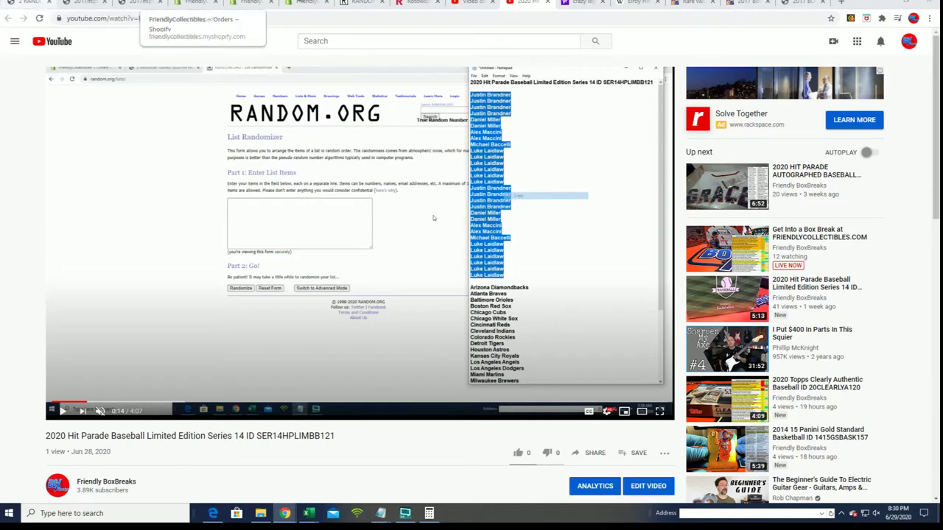
Go to RANDOM.ORG's List Randomizer page from the Lists & More menu.
click(359, 4)
mouse_move(335, 59)
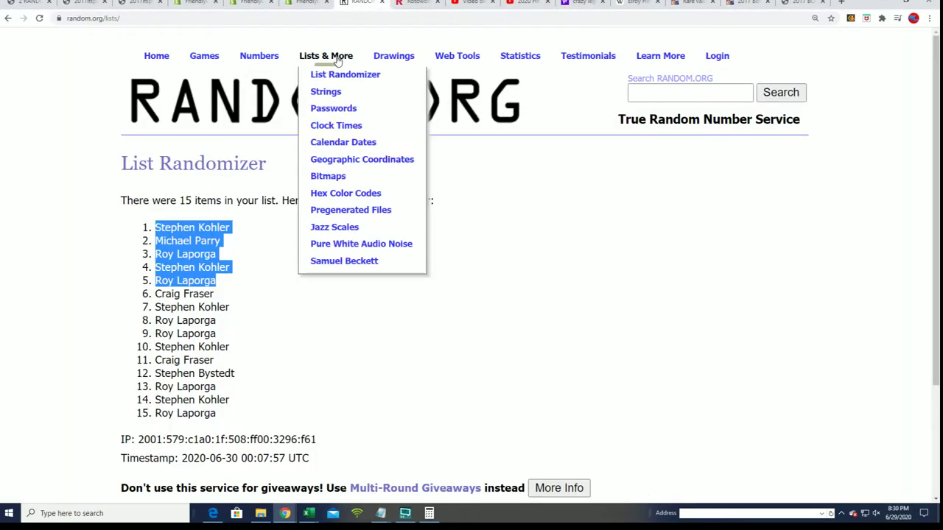
click(337, 76)
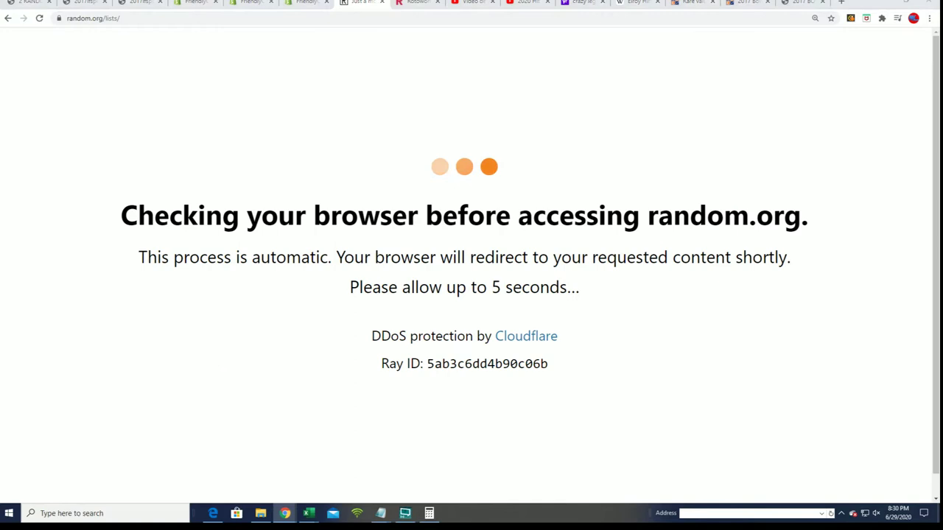
Copy the full owner names list from Notepad and bring up paste options in the list items box.
key(alt+Tab)
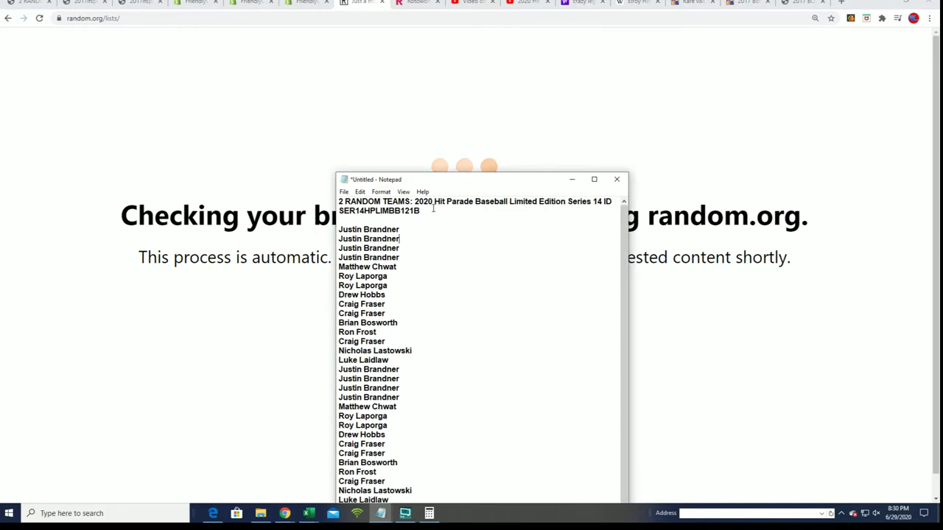
key(shift+Left)
key(shift+Left)
key(shift+Left)
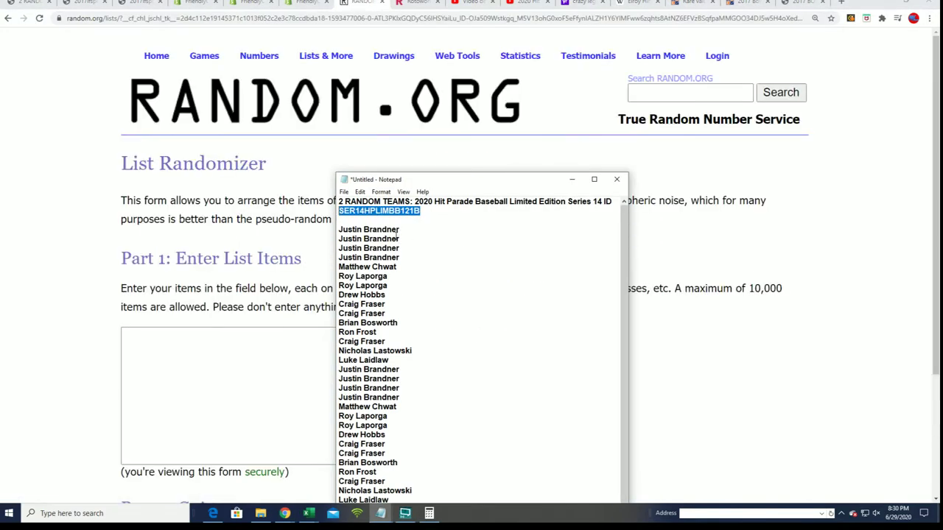
drag(472, 186, 505, 39)
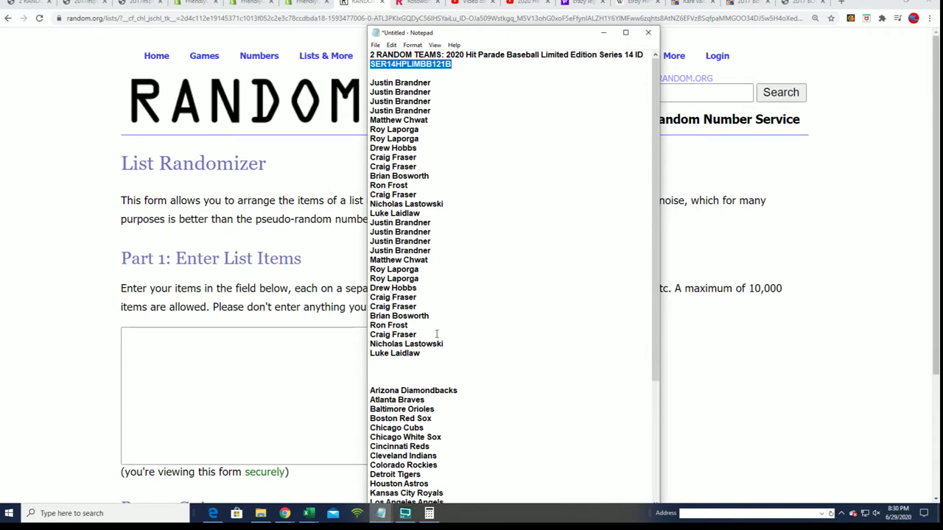
drag(426, 354, 363, 87)
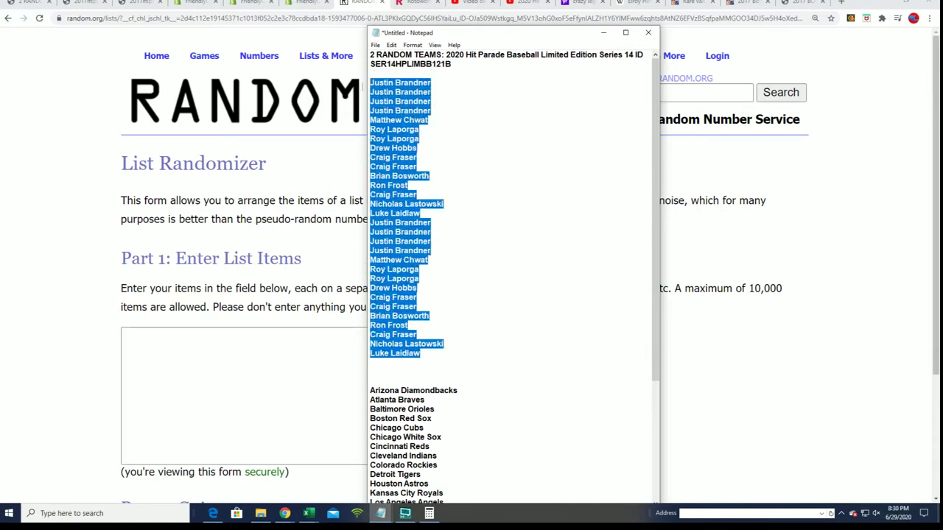
right_click(391, 102)
click(422, 140)
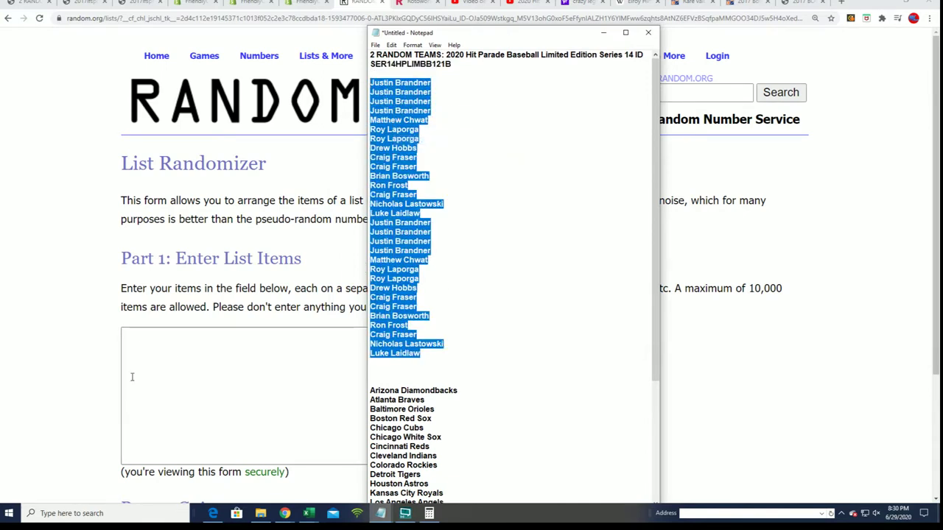
click(138, 339)
right_click(137, 339)
Paste the owner names into the randomizer, then Randomize and reshuffle them repeatedly with Again!
click(169, 415)
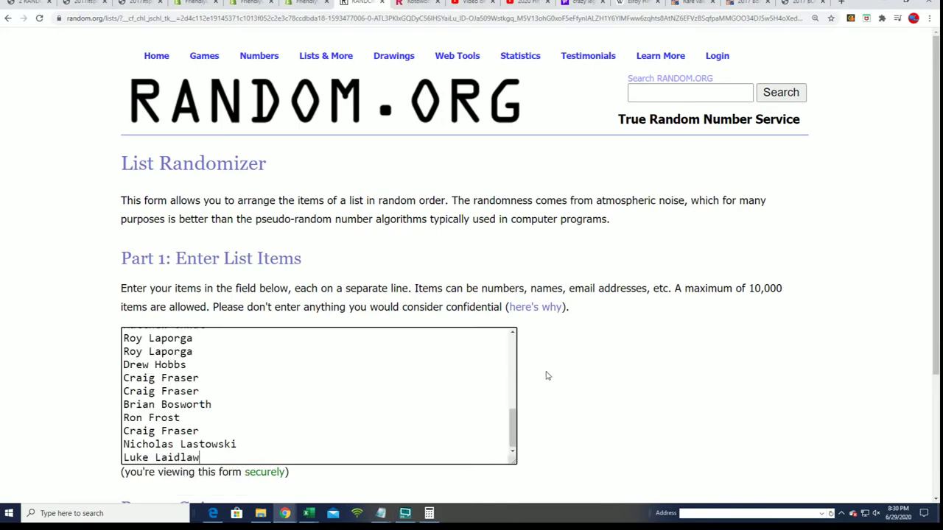
scroll(545, 377, down, 3)
click(174, 391)
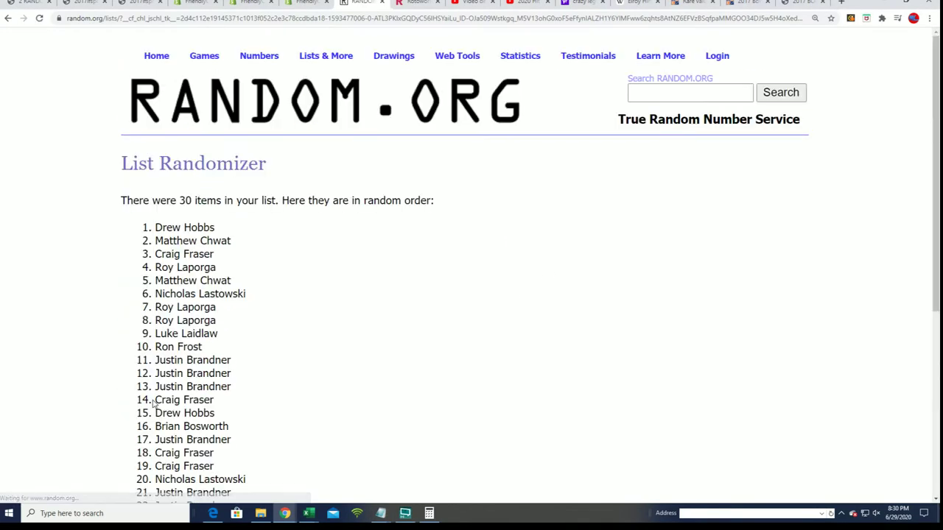
scroll(149, 418, down, 3)
click(136, 400)
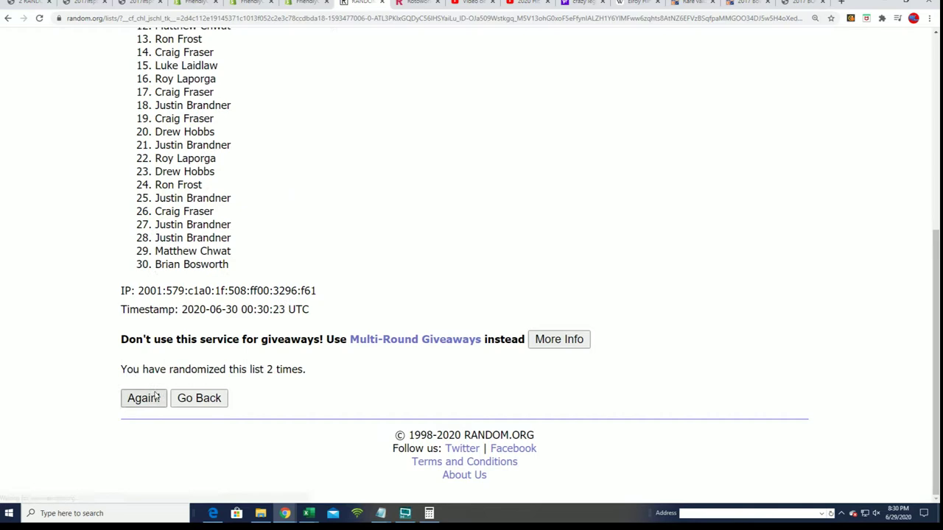
click(137, 399)
click(142, 398)
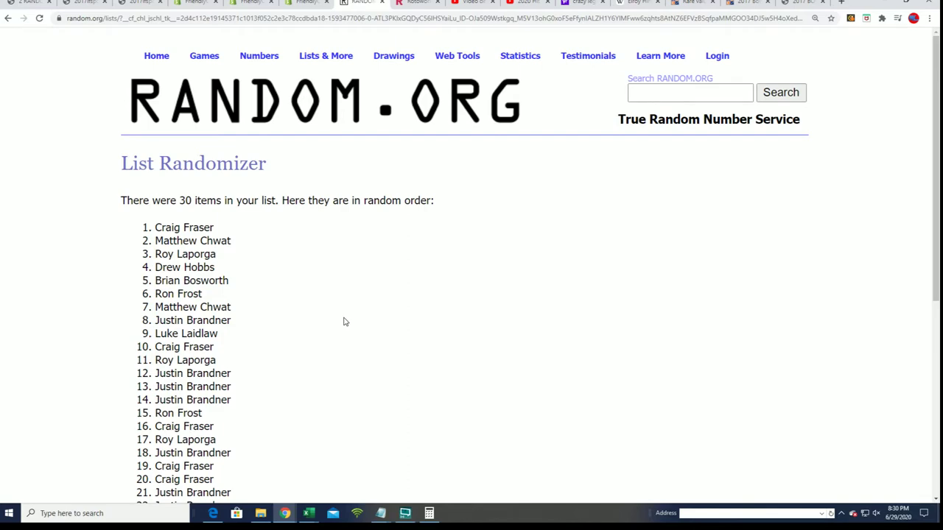
scroll(344, 322, down, 5)
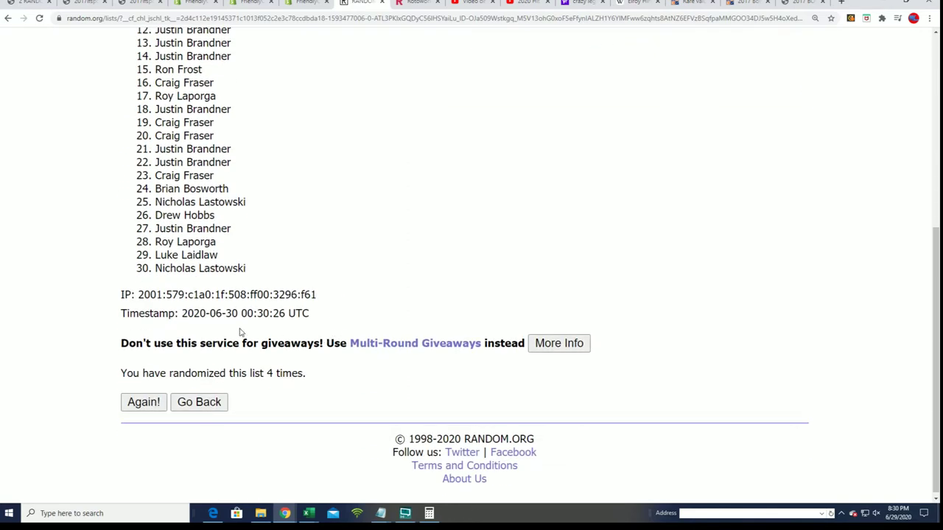
click(142, 404)
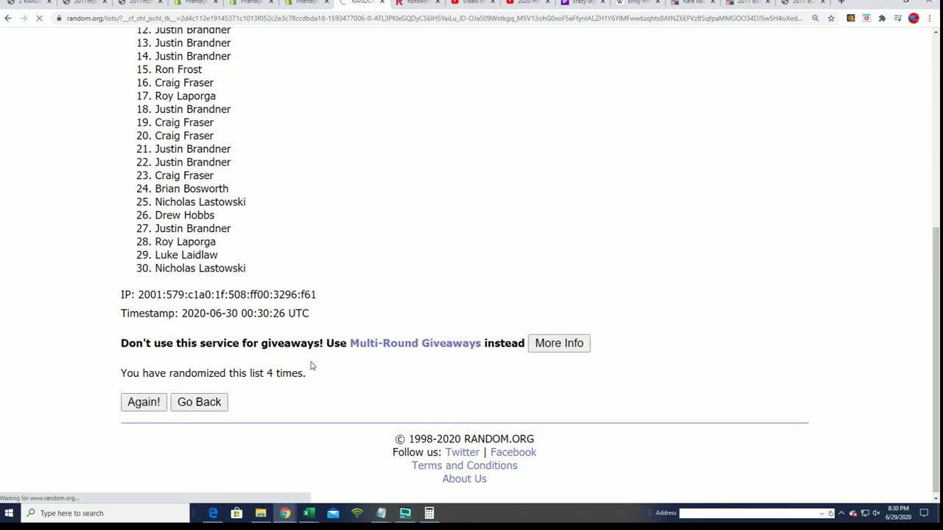
scroll(303, 357, down, 5)
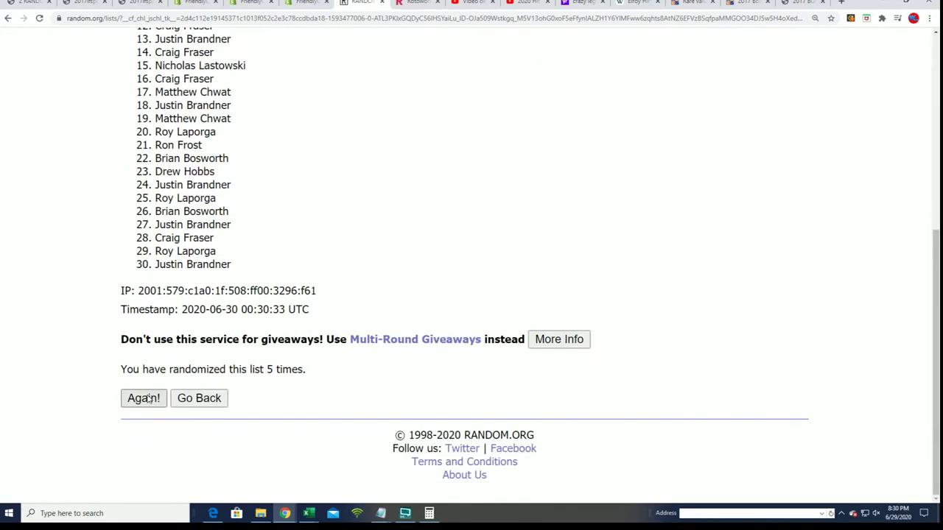
click(149, 399)
scroll(331, 331, down, 5)
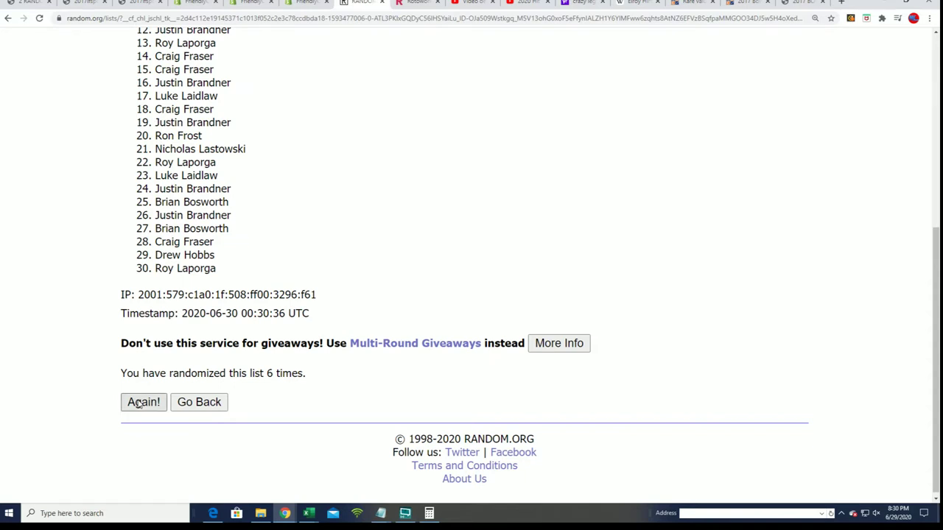
click(138, 403)
scroll(240, 238, down, 3)
scroll(239, 238, down, 2)
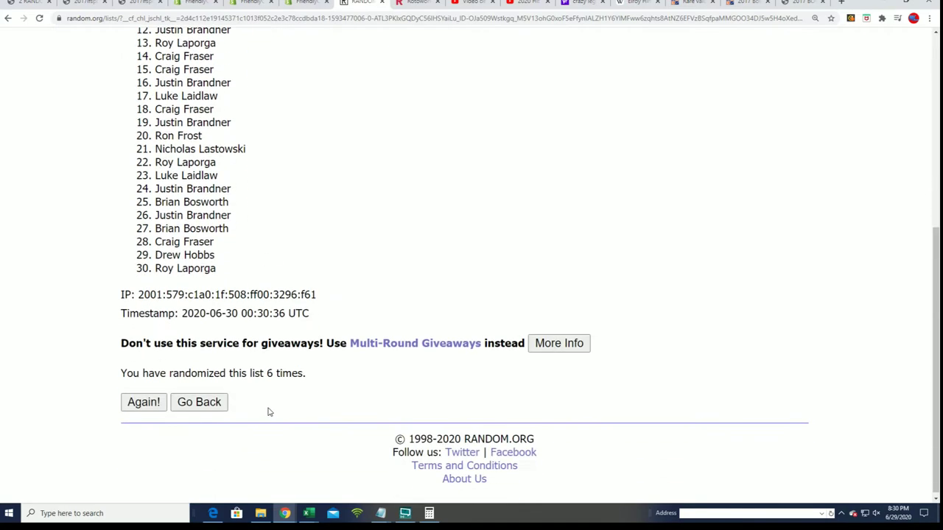
click(133, 409)
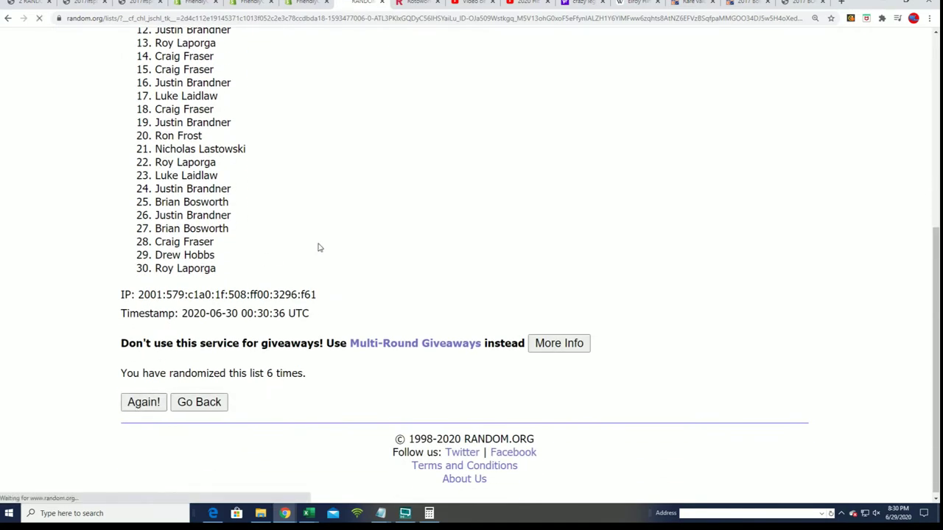
mouse_move(154, 224)
mouse_down()
mouse_move(242, 261)
mouse_move(269, 464)
mouse_up()
right_click(190, 387)
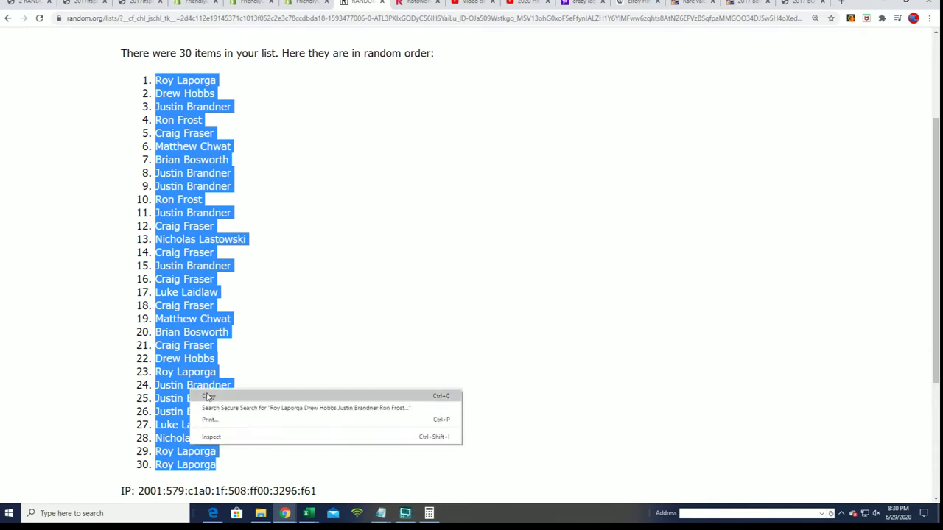
click(214, 395)
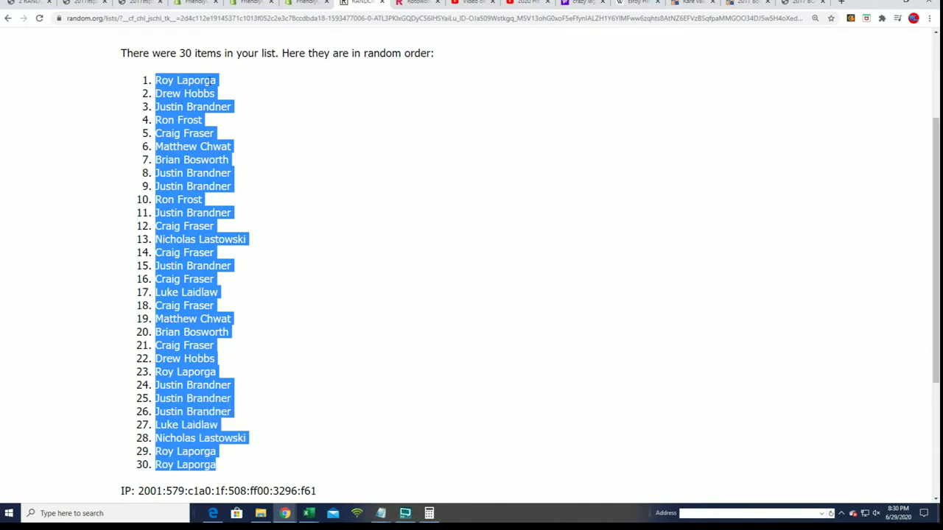
scroll(349, 308, down, 3)
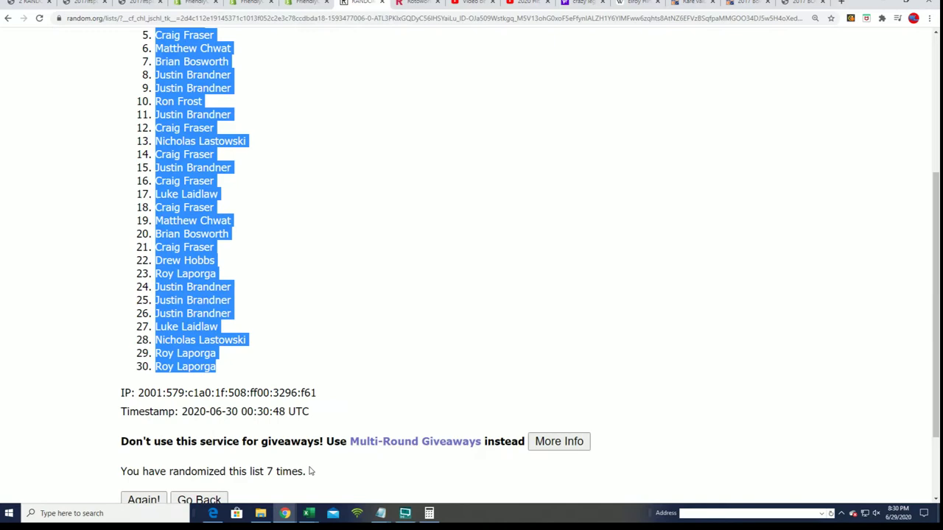
scroll(250, 277, up, 1)
scroll(245, 165, up, 1)
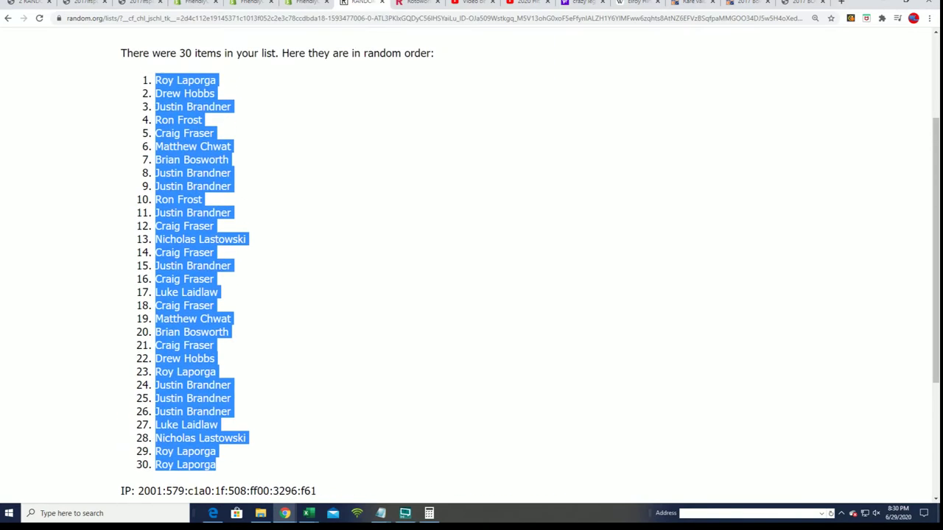
key(alt+Tab)
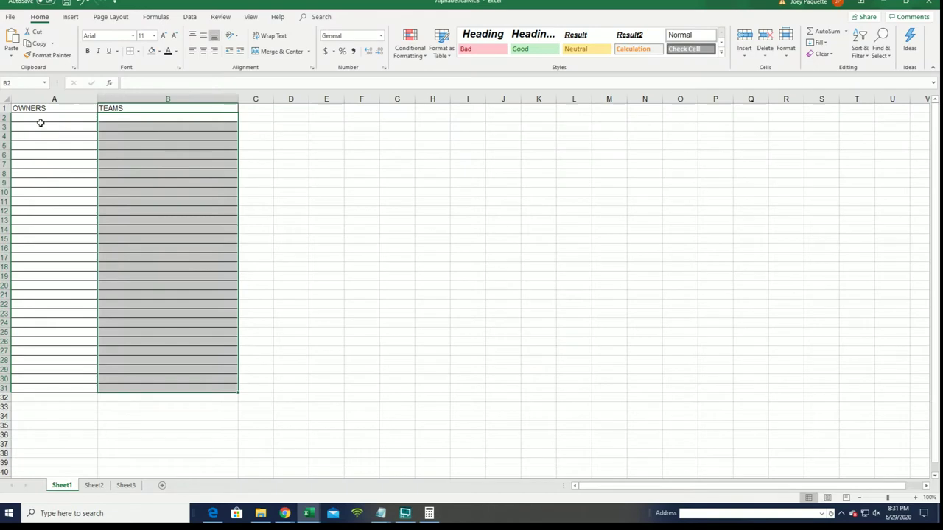
Replace the formatted paste with the randomized owners pasted as plain Text into A2:A31.
right_click(39, 122)
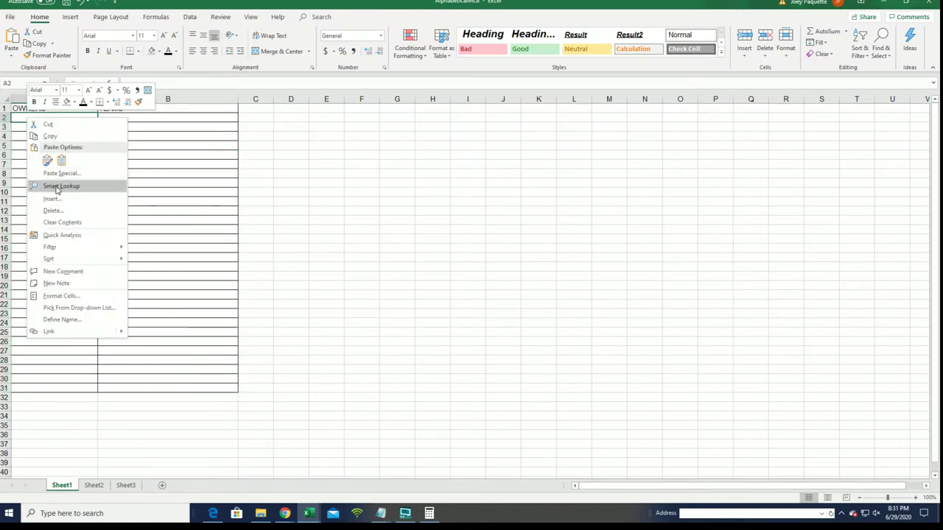
click(47, 163)
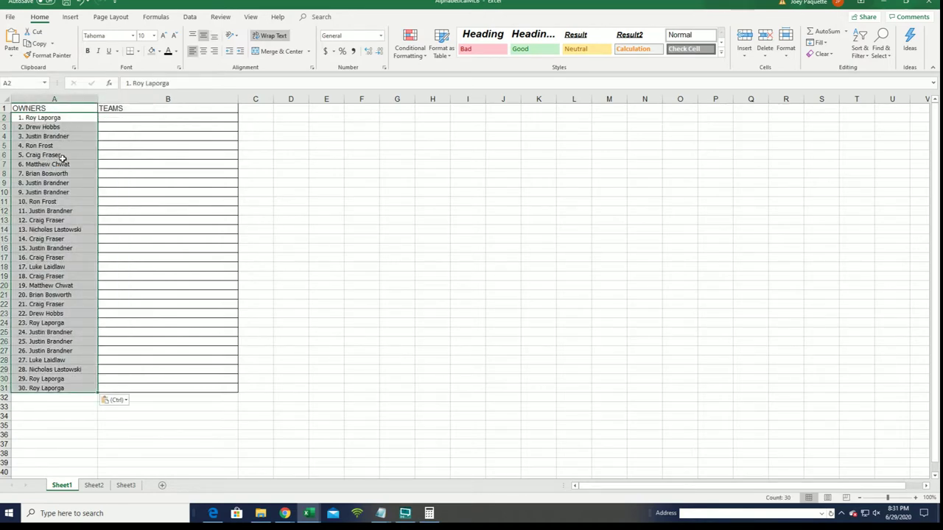
click(82, 3)
right_click(24, 118)
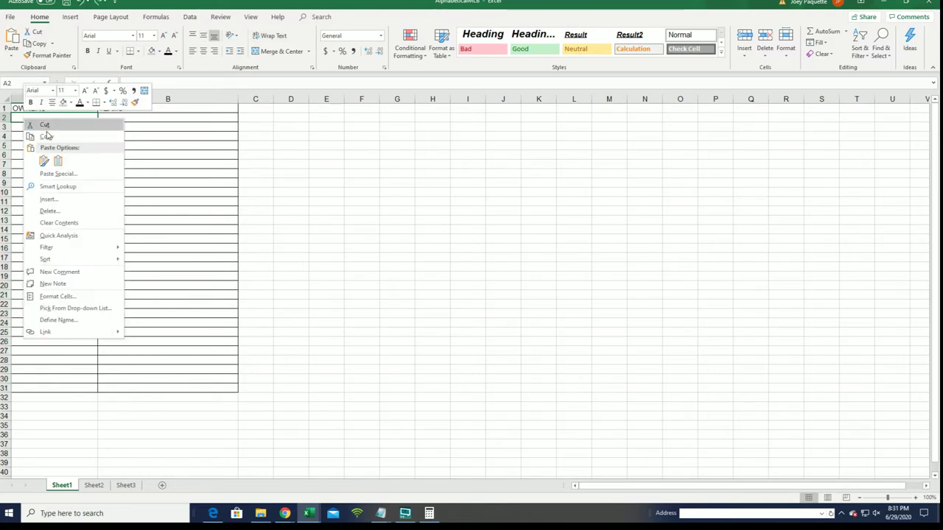
click(56, 175)
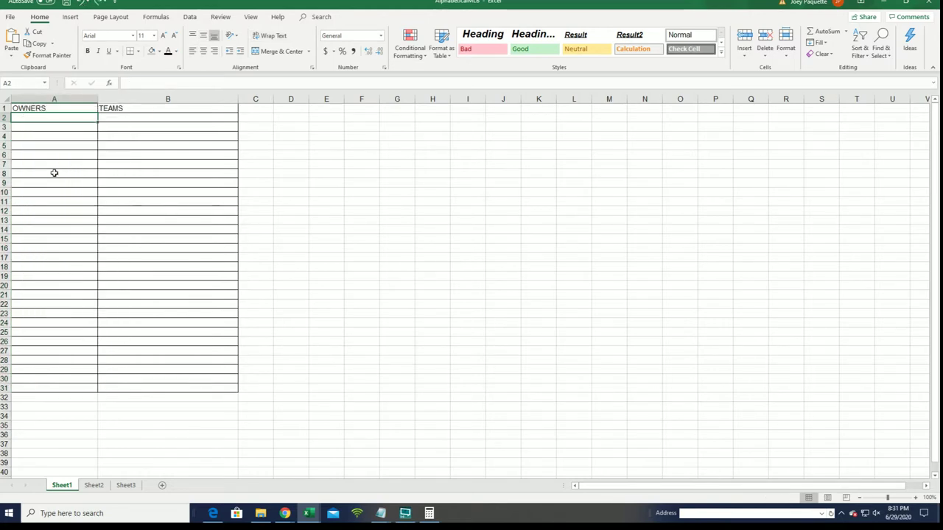
click(44, 121)
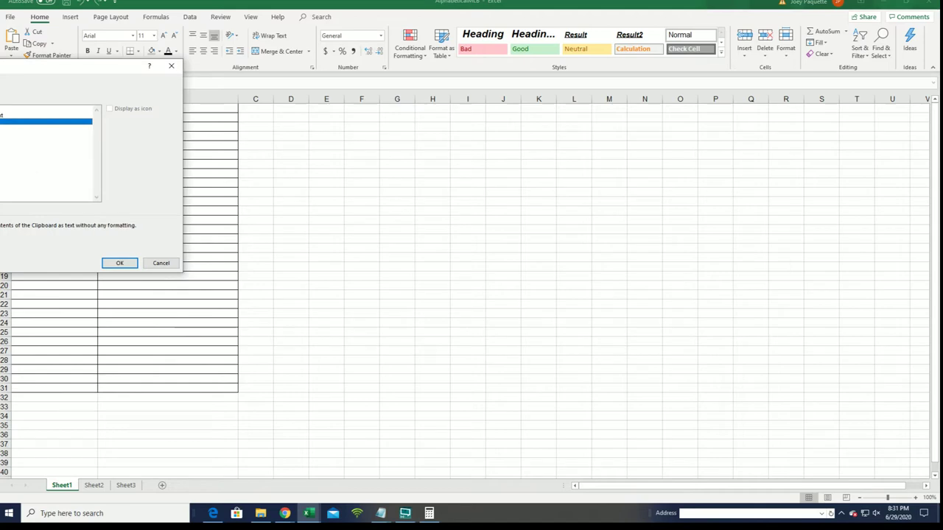
click(120, 263)
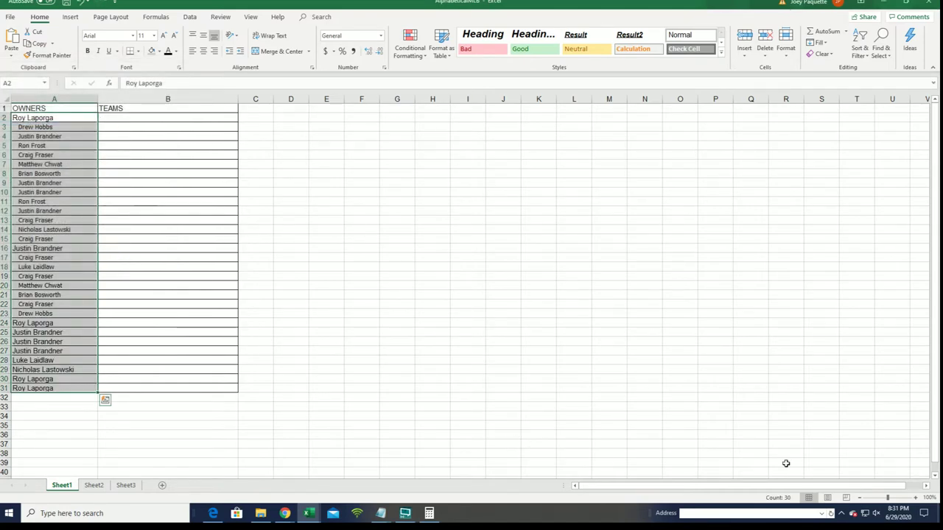
Enlarge the sheet view and narrow column A to fit the owner names.
click(917, 498)
click(917, 498)
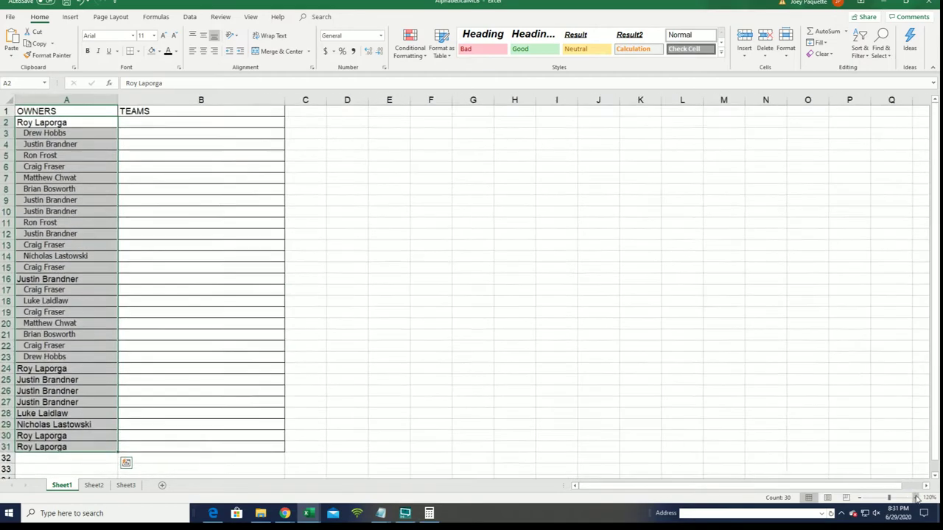
click(88, 102)
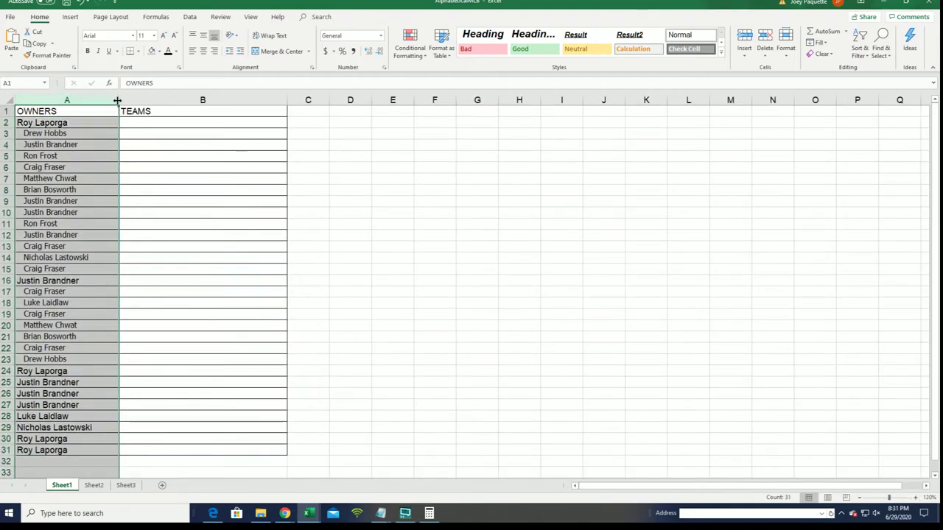
drag(118, 100, 97, 111)
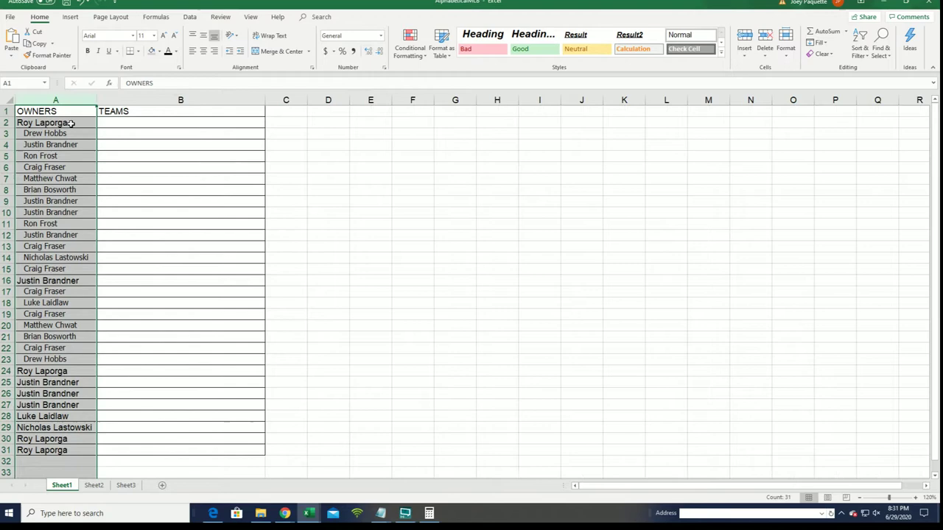
click(107, 123)
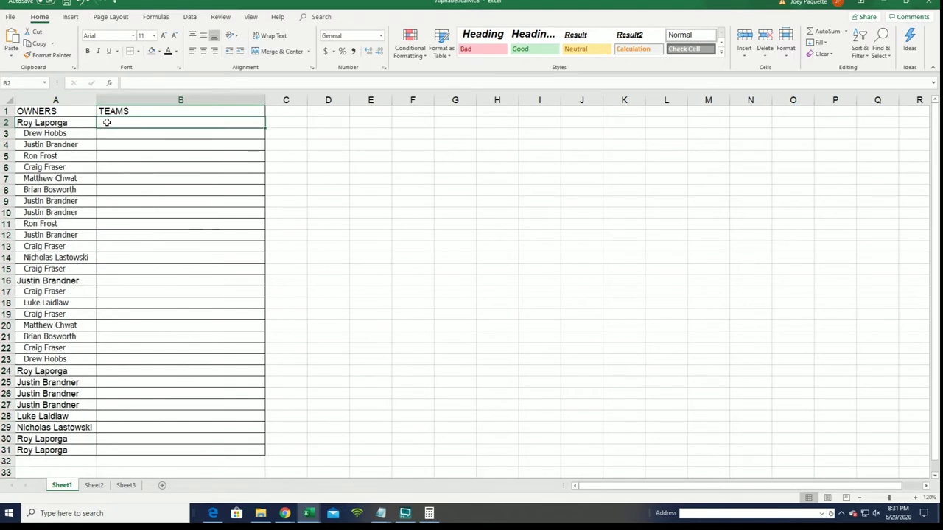
Open a fresh List Randomizer form and copy the 30 MLB team names from Notepad.
click(884, 5)
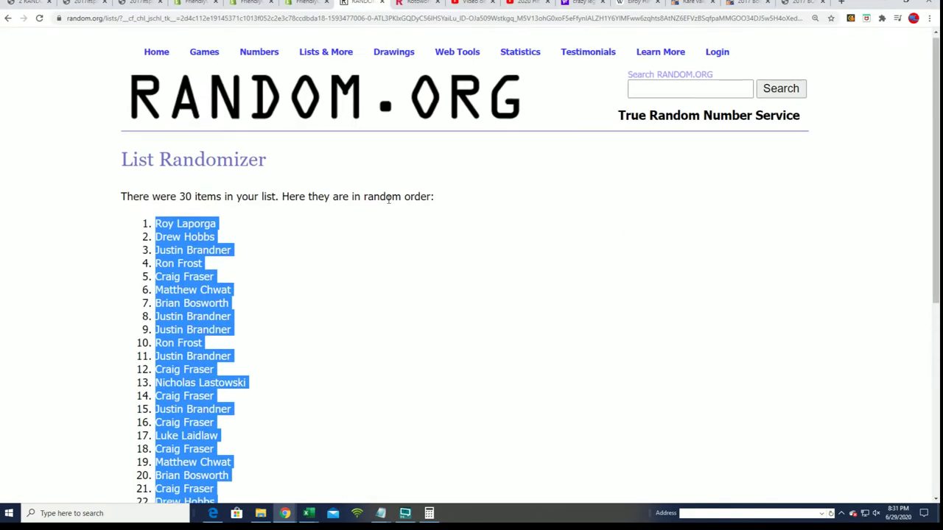
click(344, 75)
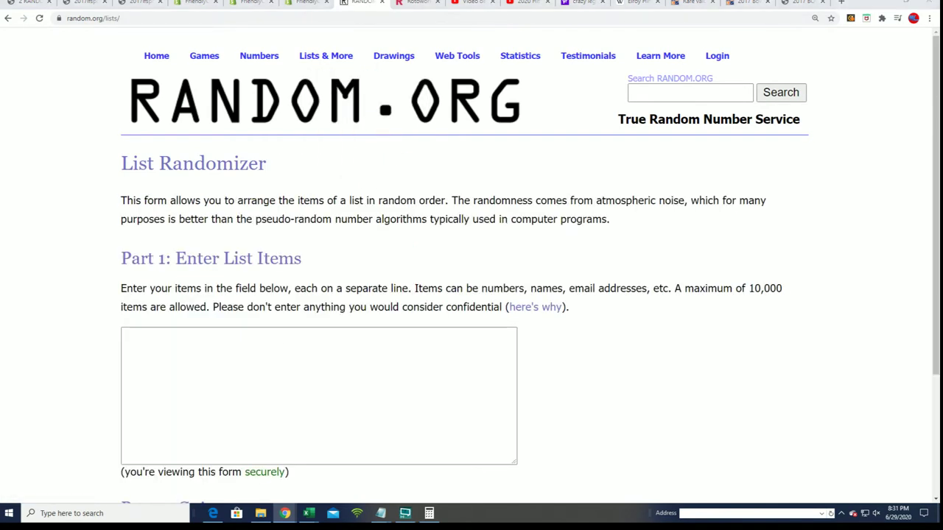
key(alt+Tab)
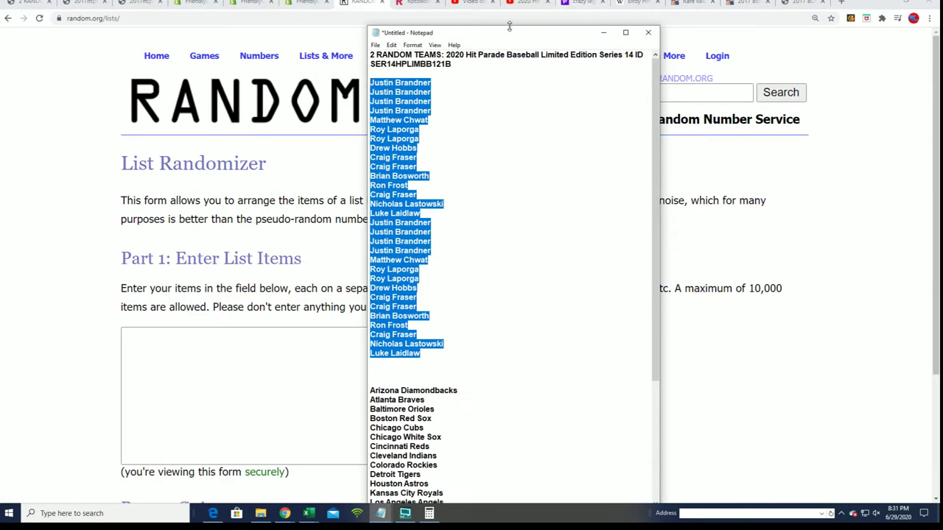
drag(509, 27, 509, 1)
scroll(522, 325, down, 4)
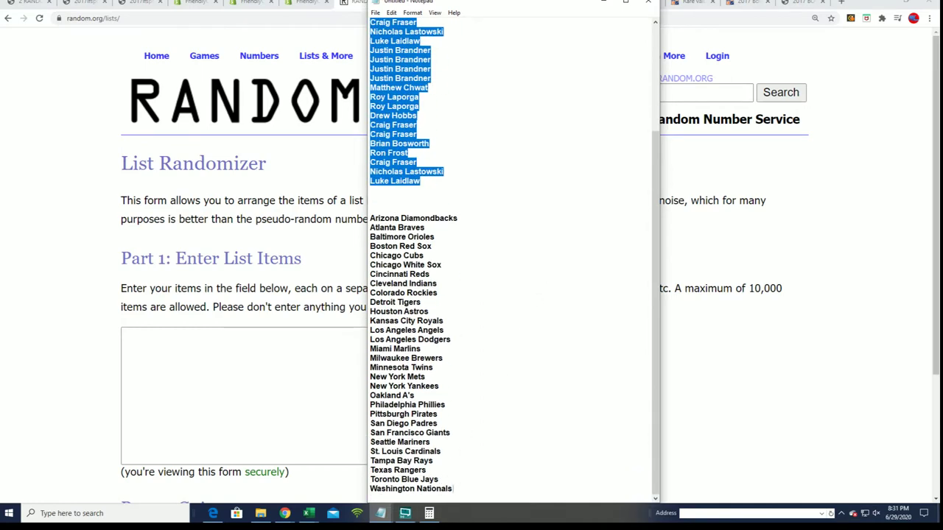
mouse_move(452, 488)
mouse_down()
mouse_move(402, 284)
mouse_move(370, 218)
mouse_up()
right_click(375, 225)
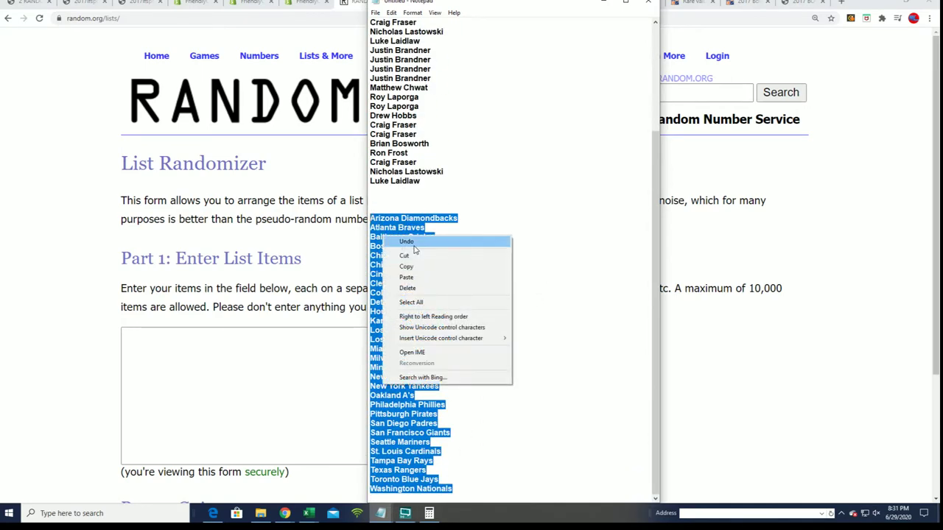
click(412, 265)
Paste the 30 team names into the randomizer's empty list box.
click(176, 335)
right_click(176, 335)
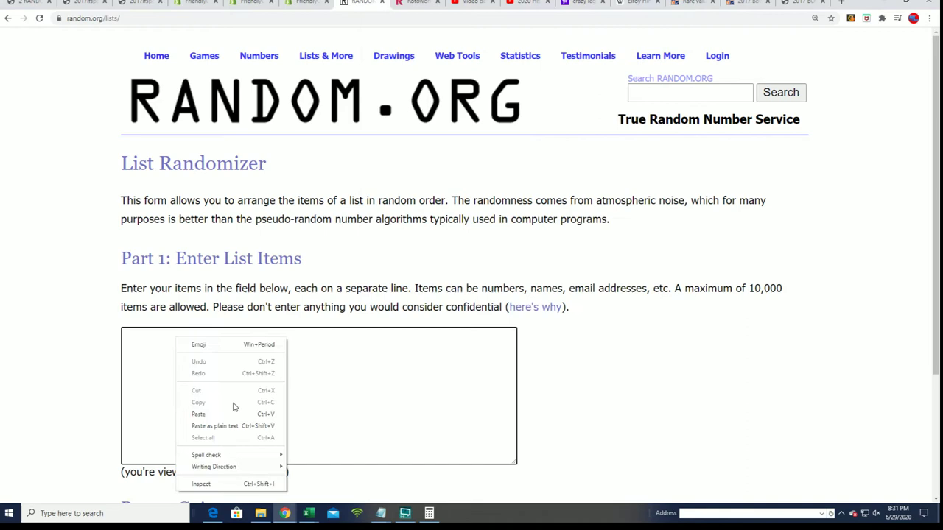
click(227, 411)
scroll(598, 364, down, 3)
Randomize the team list, then reshuffle it with Again! until Oakland A's comes first.
click(173, 406)
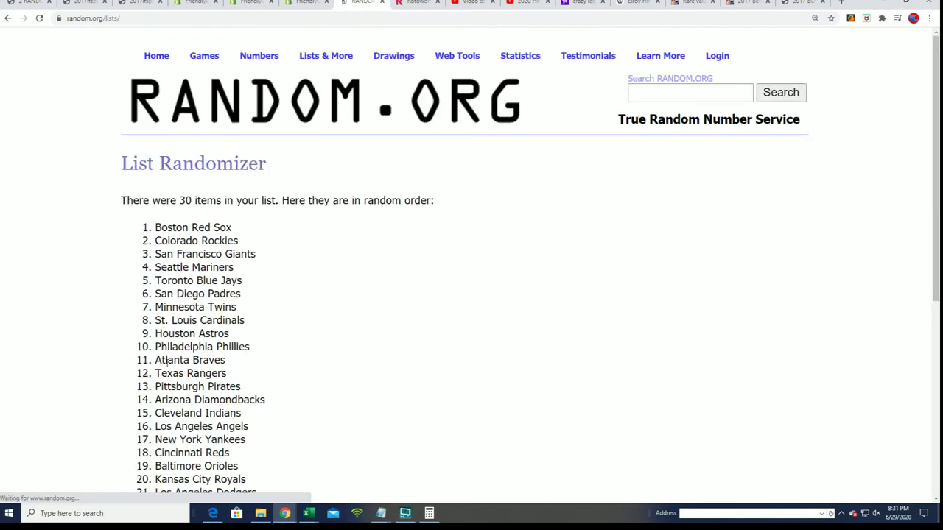
scroll(178, 364, down, 5)
click(147, 396)
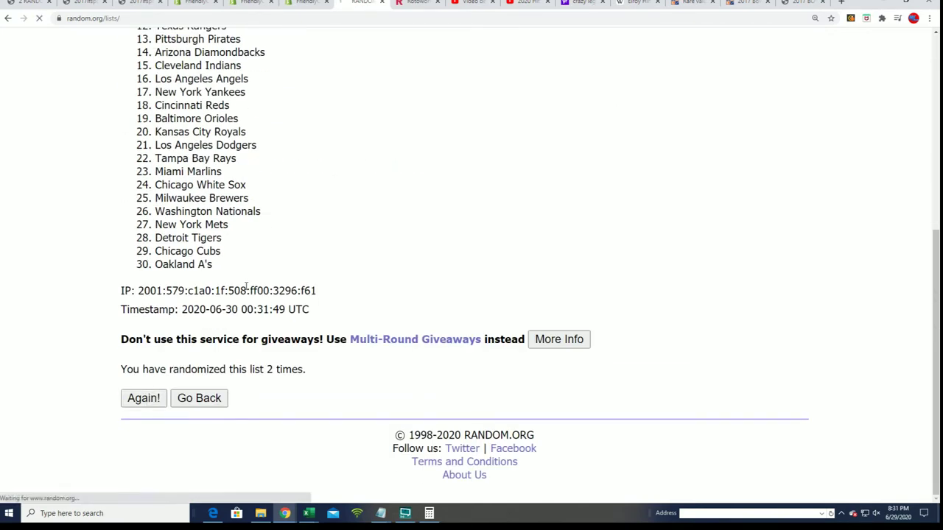
scroll(238, 327, down, 4)
scroll(243, 343, down, 2)
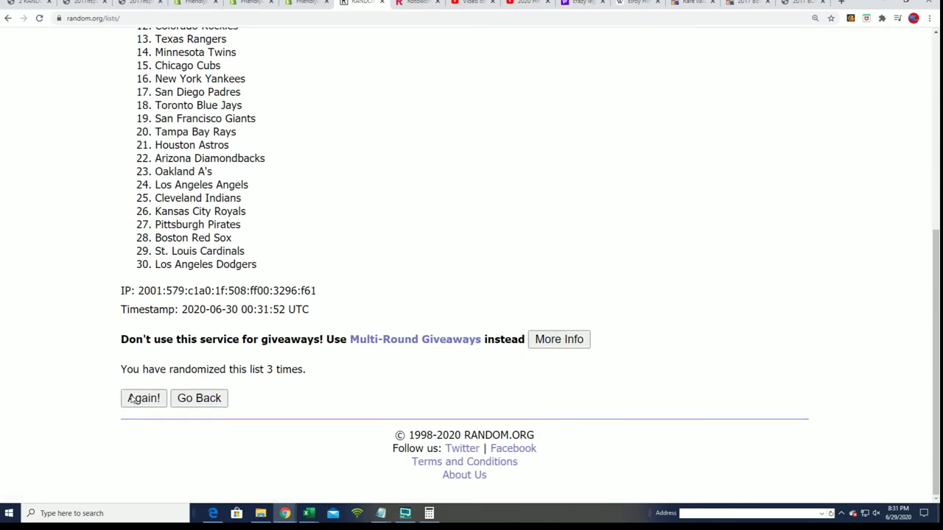
click(131, 397)
scroll(290, 301, down, 6)
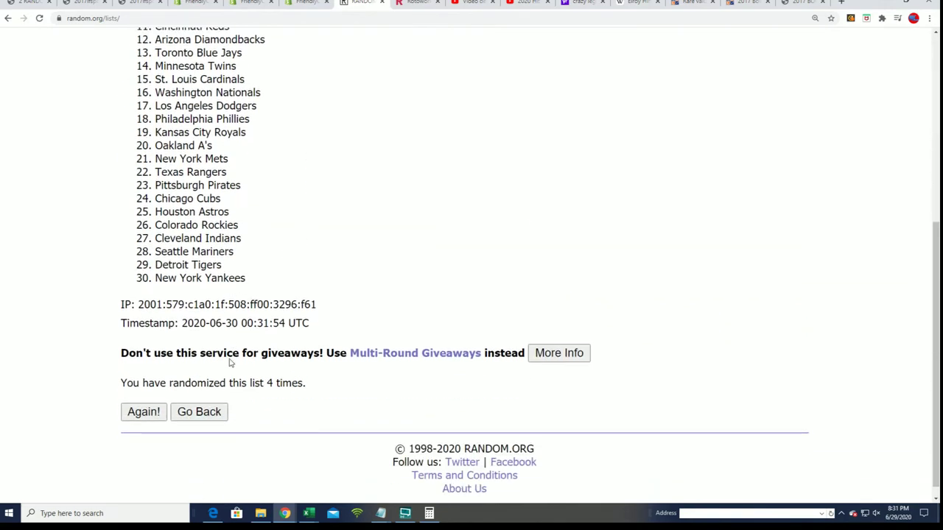
click(143, 397)
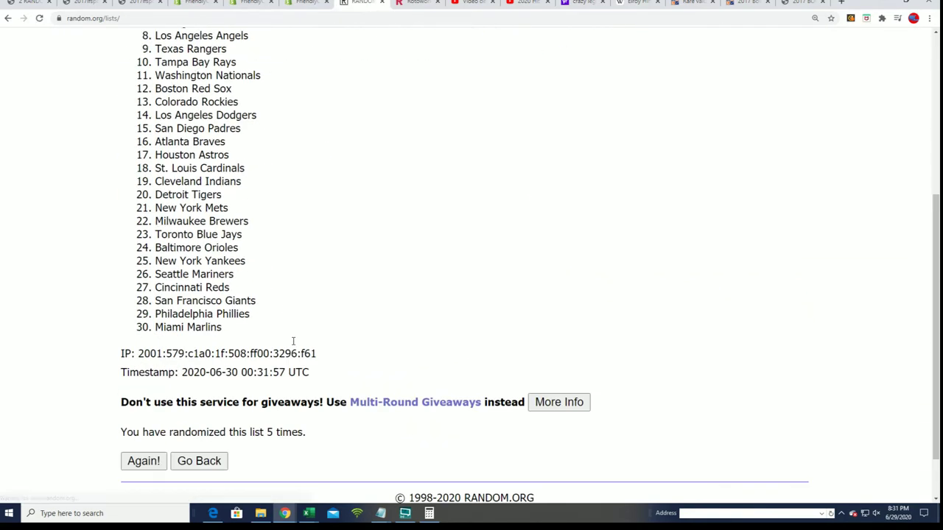
scroll(293, 342, down, 1)
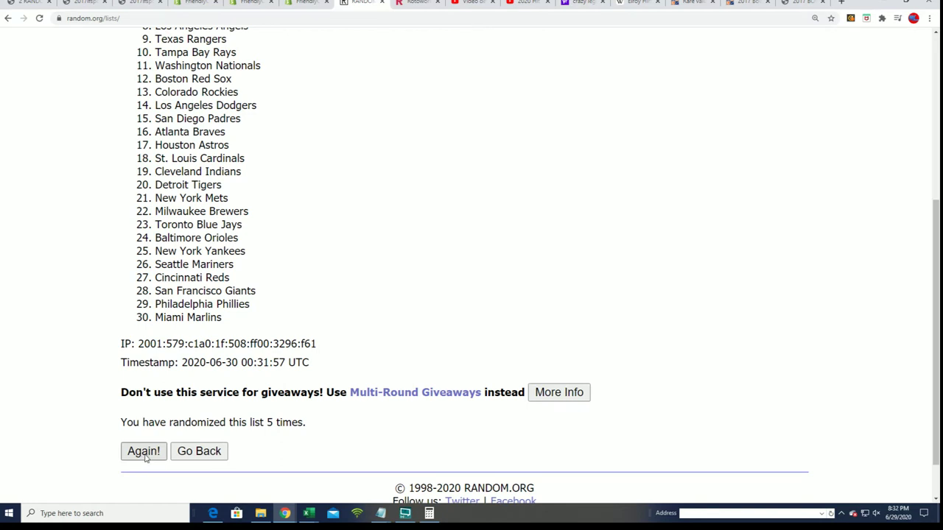
click(144, 452)
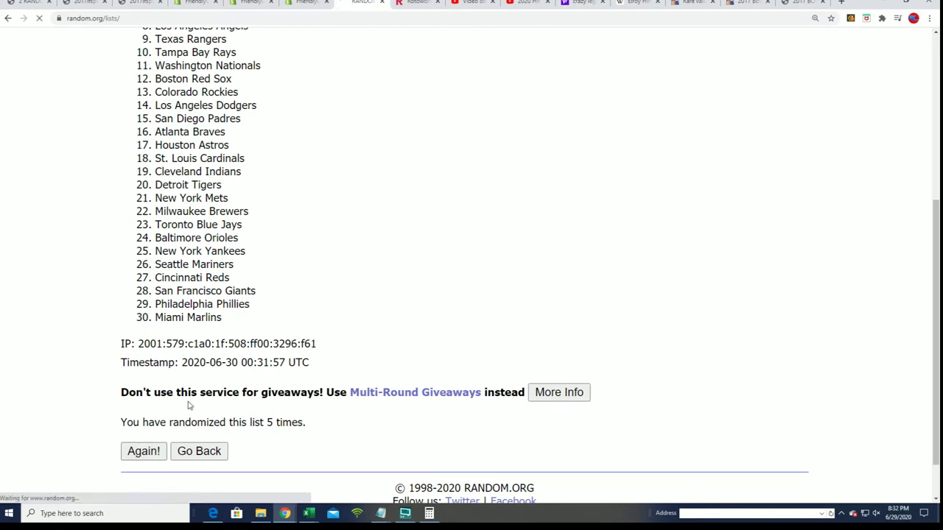
scroll(243, 383, down, 6)
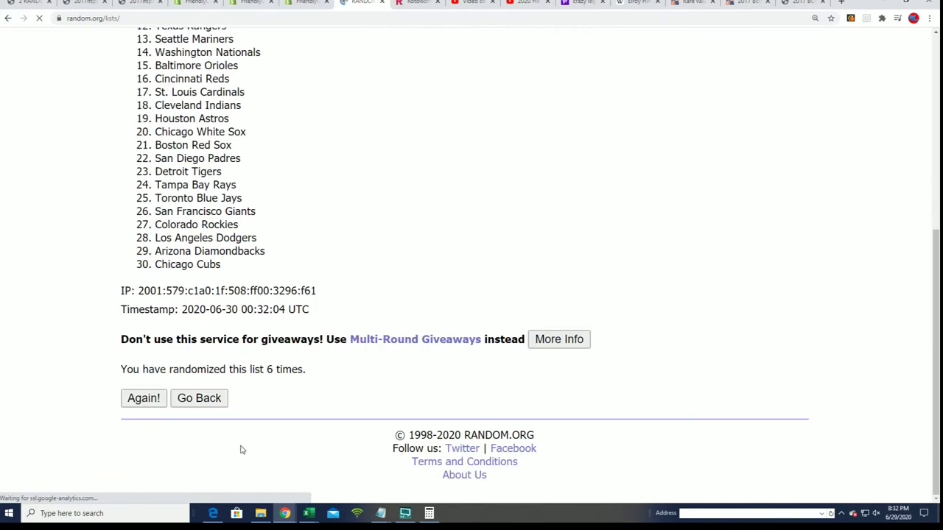
click(144, 399)
scroll(190, 110, down, 2)
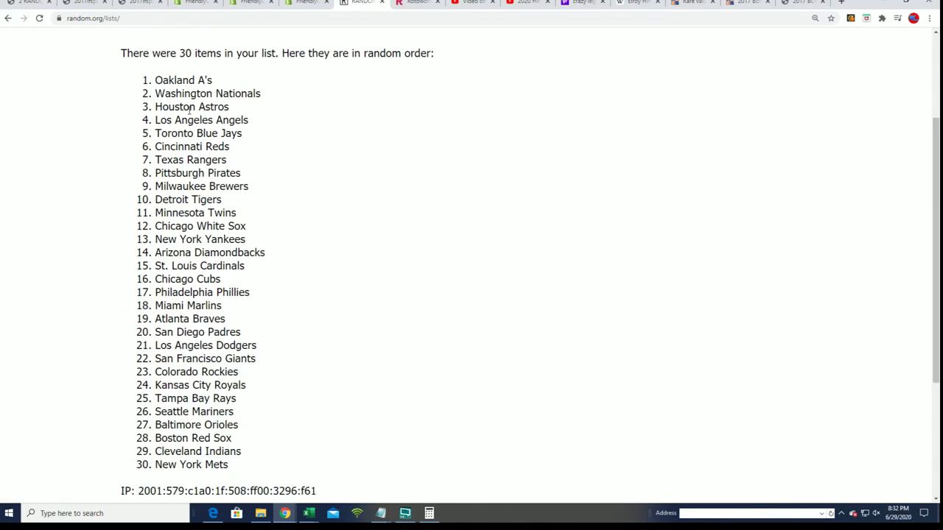
Copy the final team order, from Oakland A's through New York Mets.
mouse_move(153, 72)
mouse_down()
mouse_move(251, 188)
mouse_move(240, 341)
mouse_move(250, 368)
mouse_up()
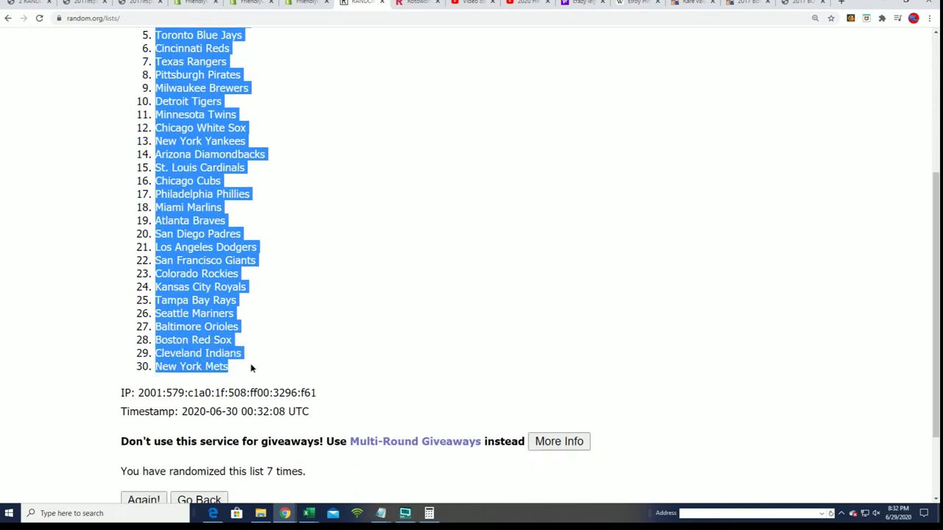
right_click(199, 148)
click(221, 157)
scroll(352, 307, up, 1)
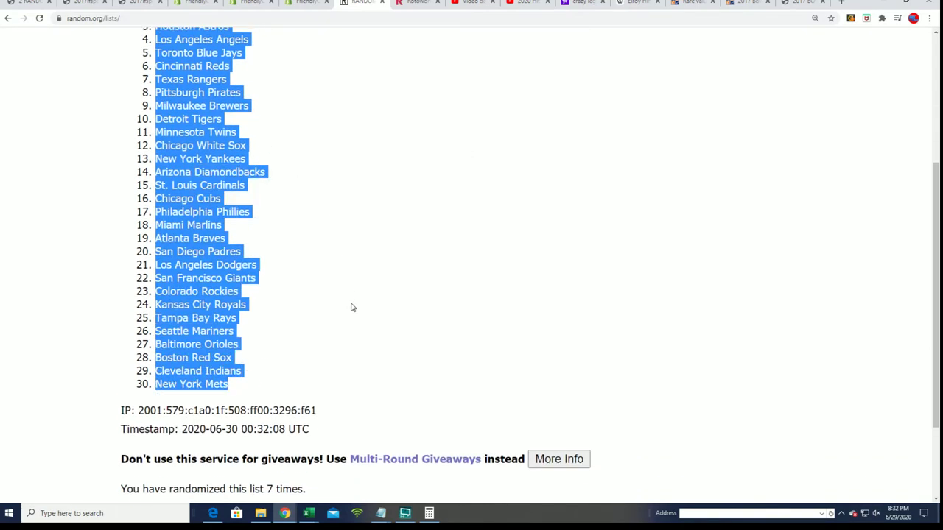
scroll(288, 258, up, 1)
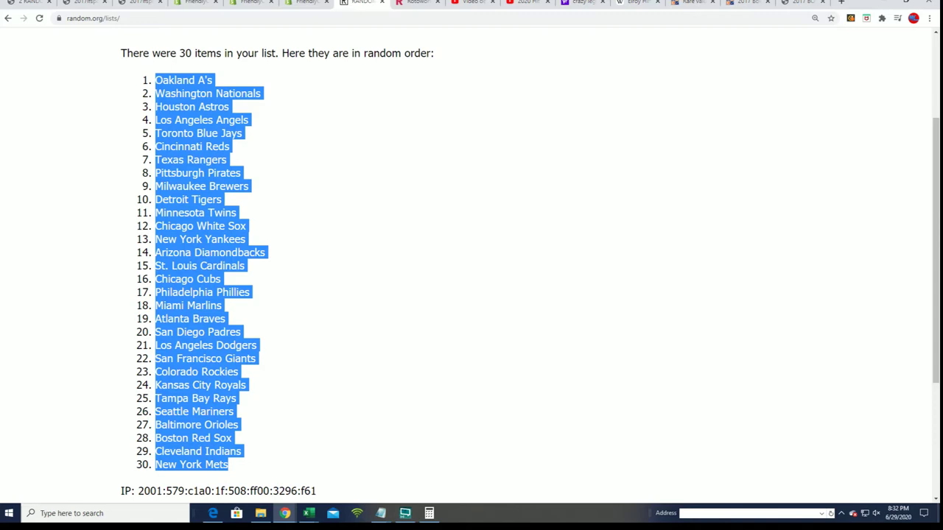
Paste the randomized teams into B2:B31 as plain Text via Paste Special.
key(alt+Tab)
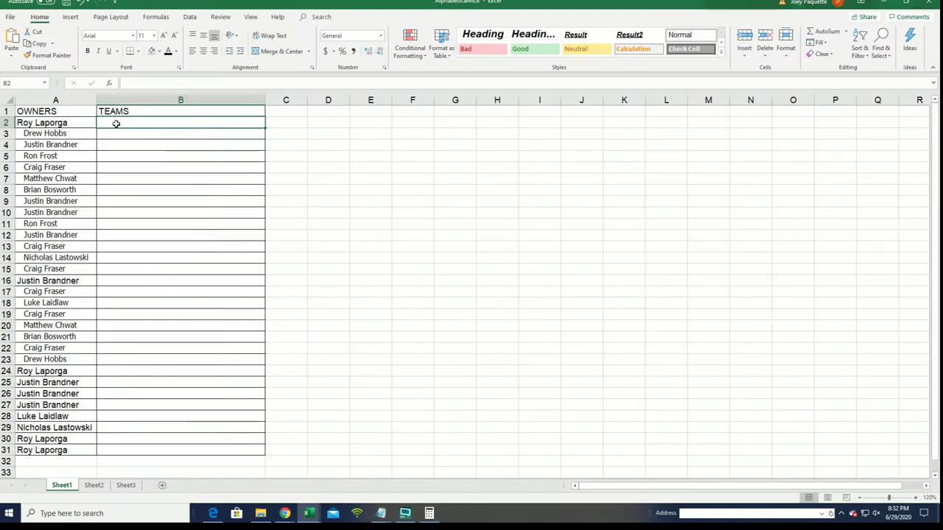
right_click(119, 124)
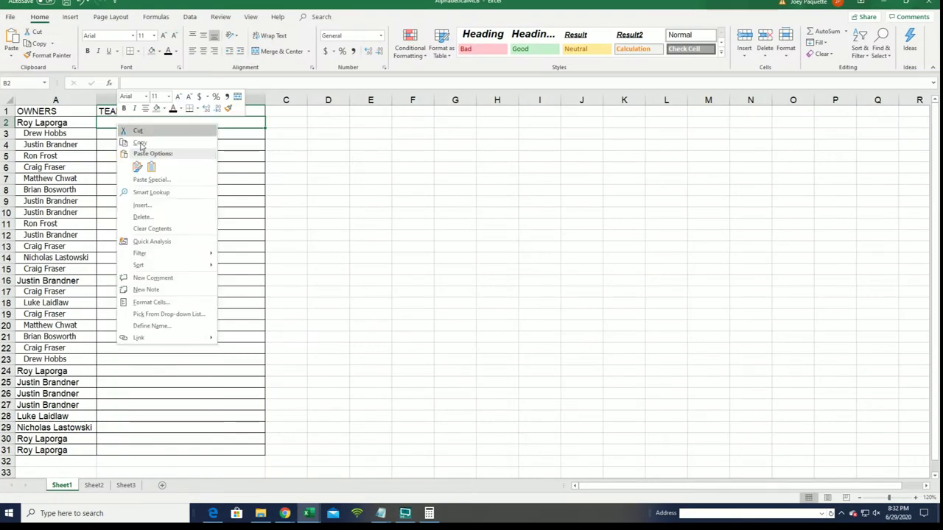
click(151, 179)
click(56, 126)
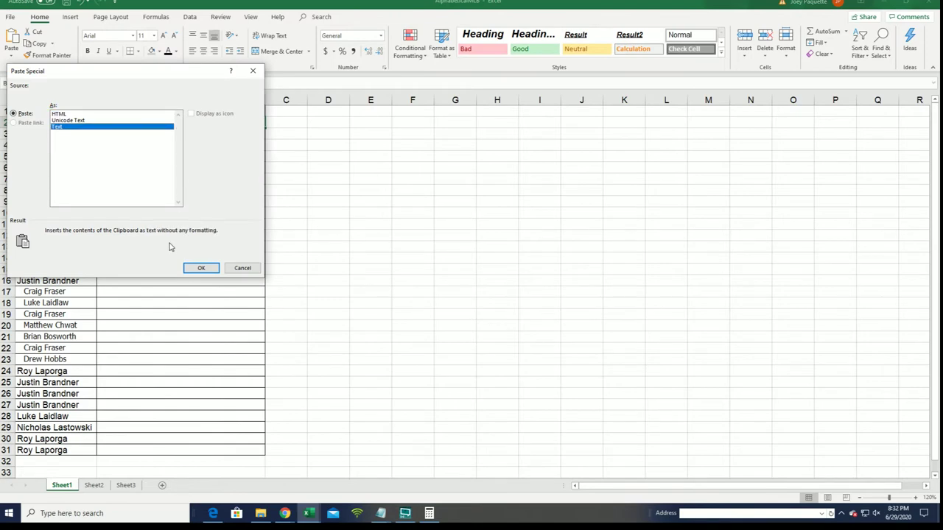
click(199, 267)
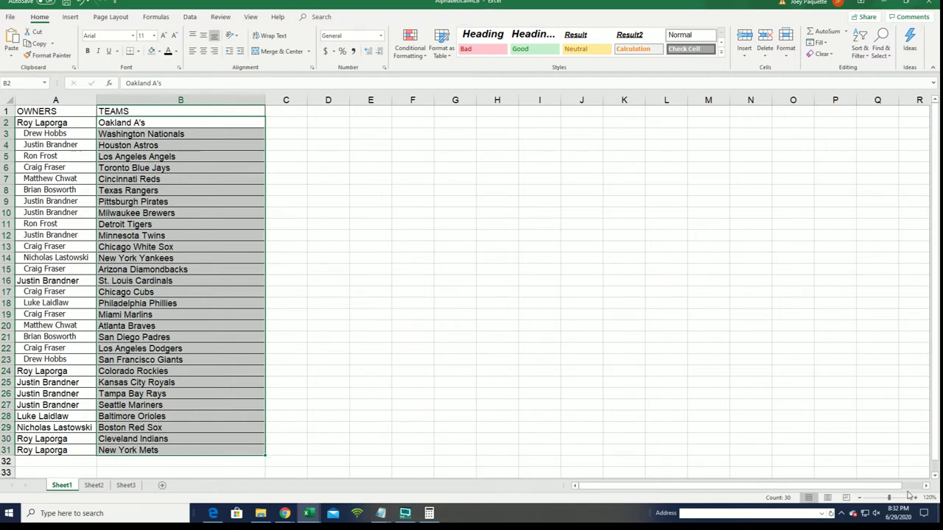
click(917, 499)
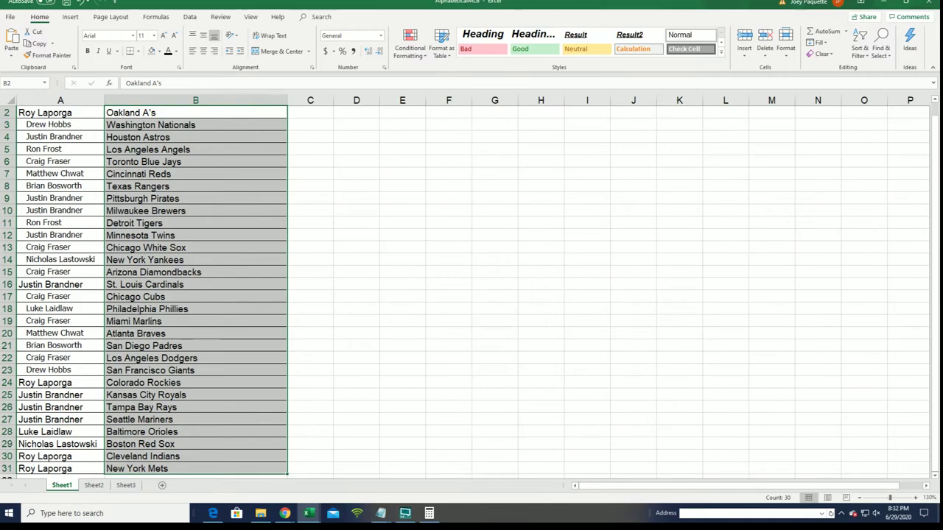